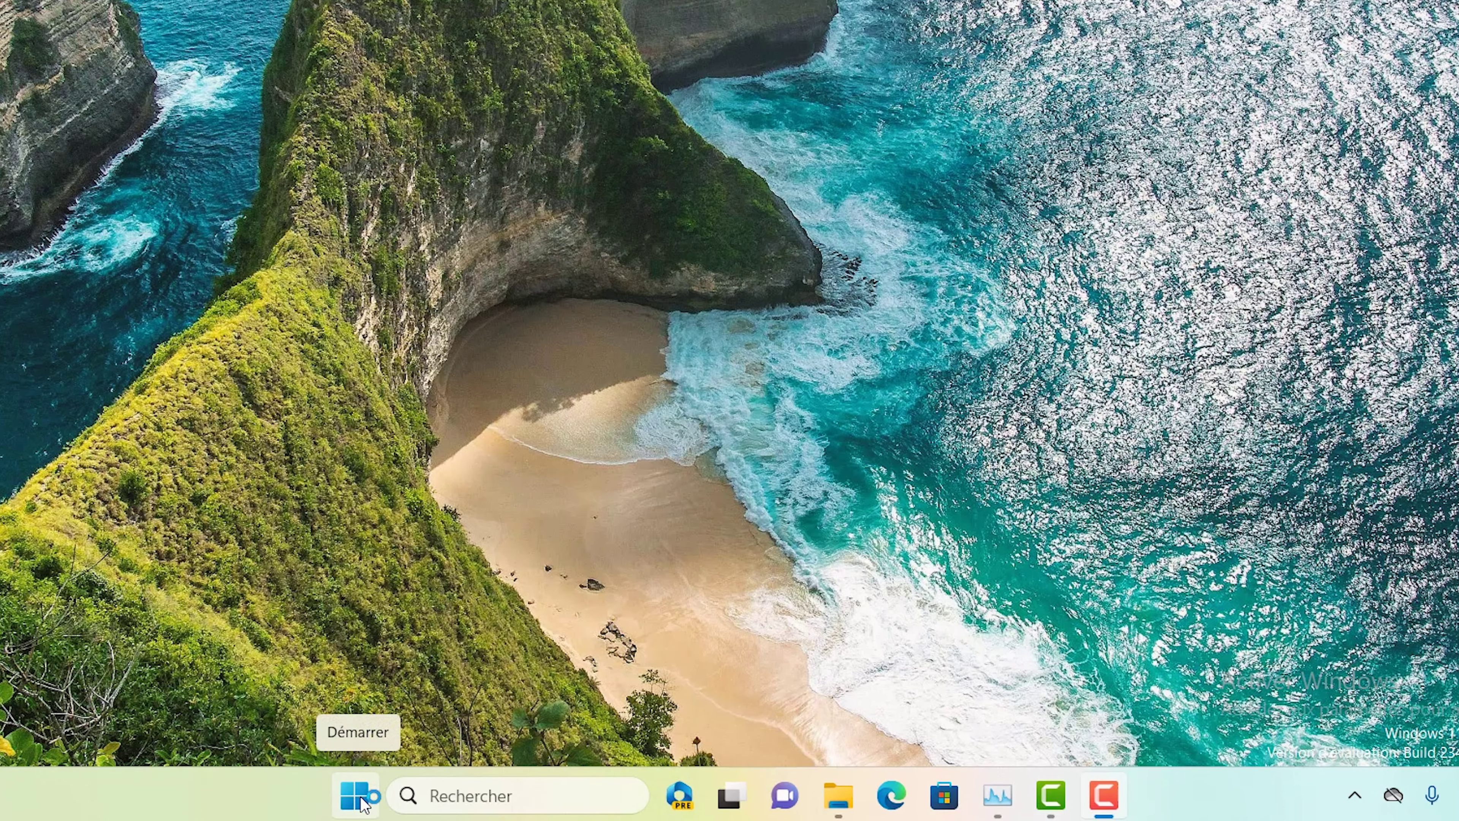
- Restart the computer
left_click(363, 803)
left_click(1028, 712)
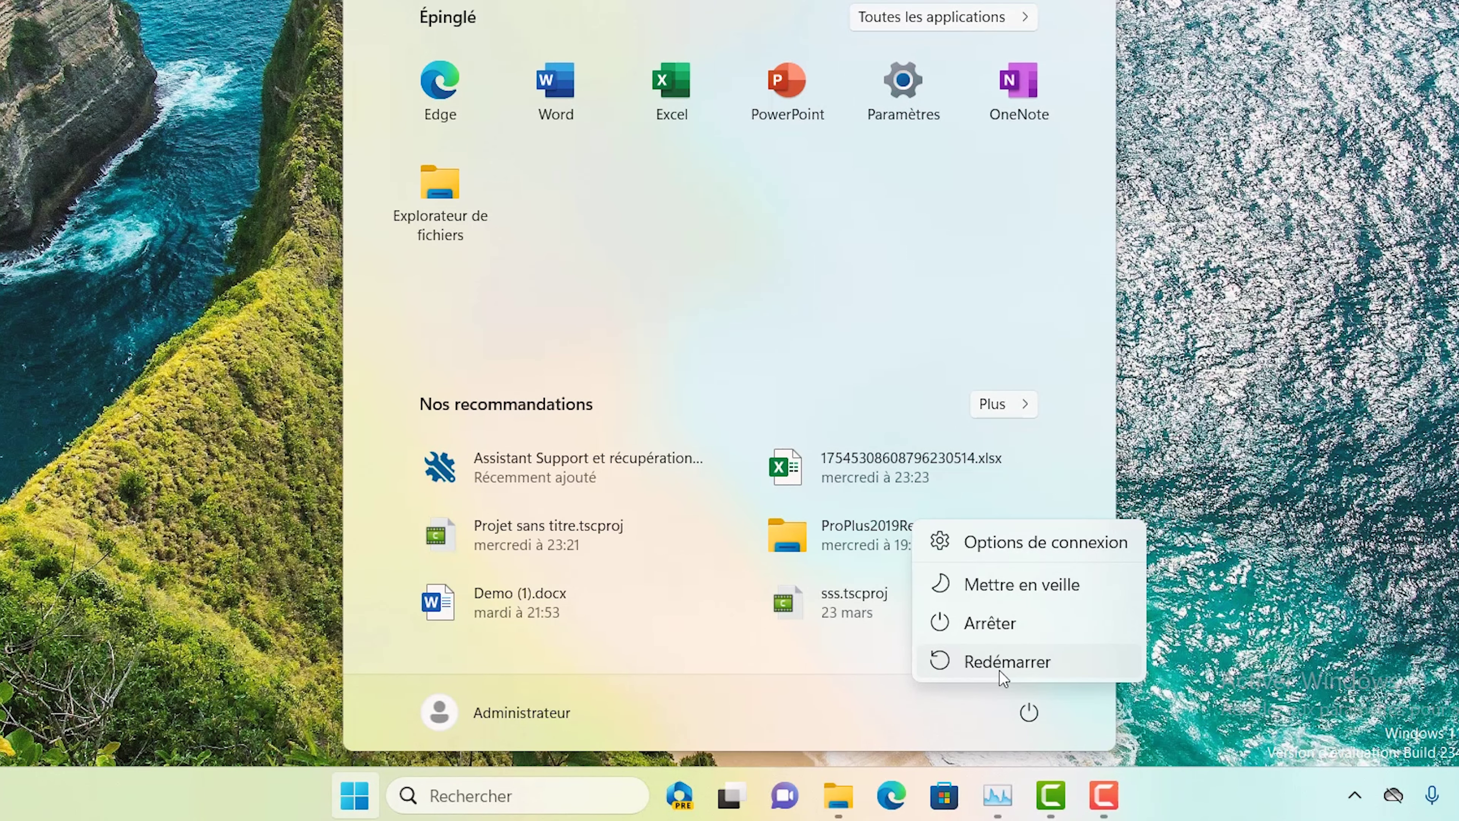
left_click(1029, 662)
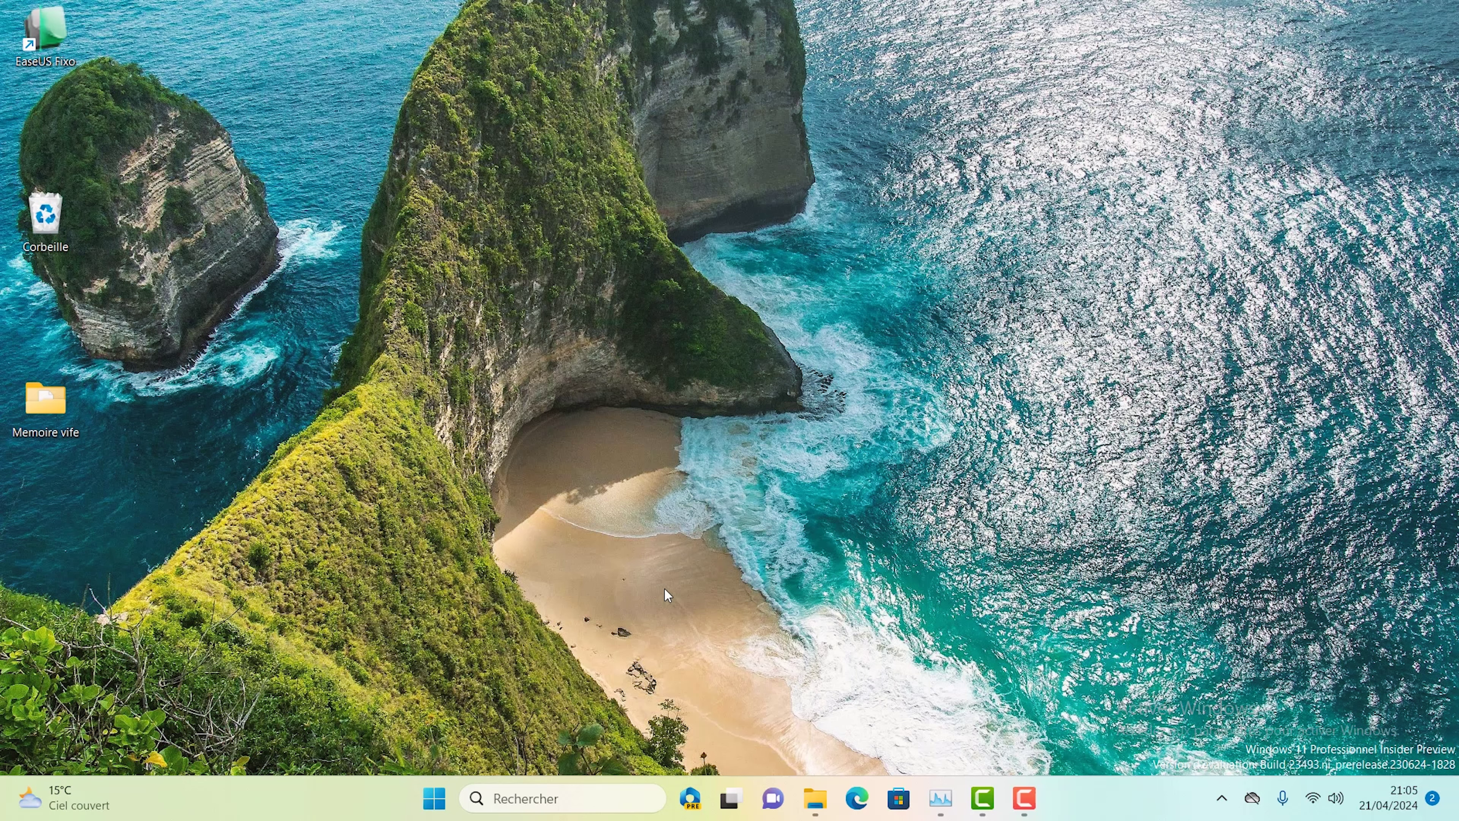
- Open the EaseUS Partition Master Professional page in the browser and read through its feature overview
left_click(589, 802)
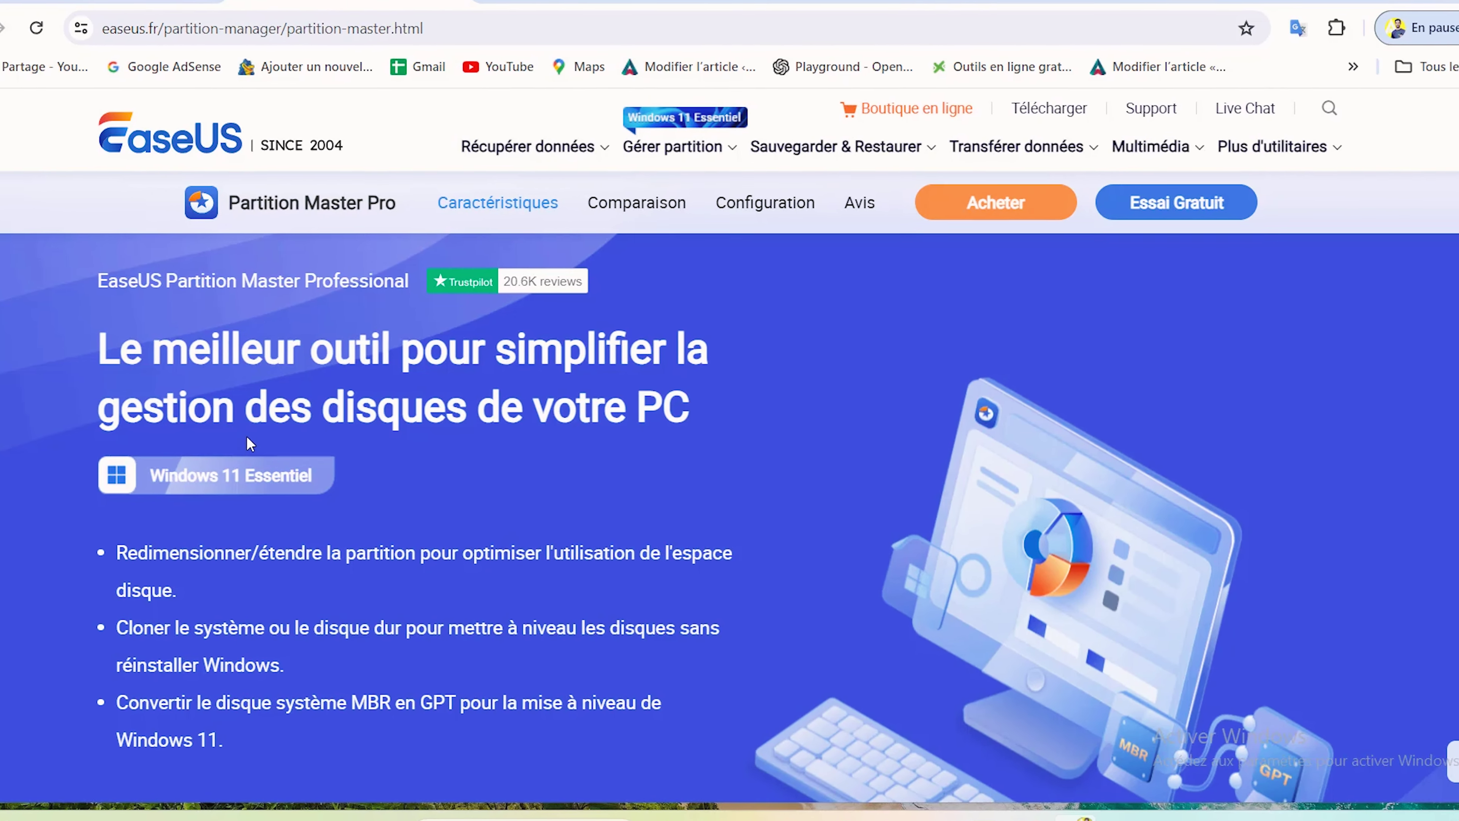
scroll(580, 465, "down", 3)
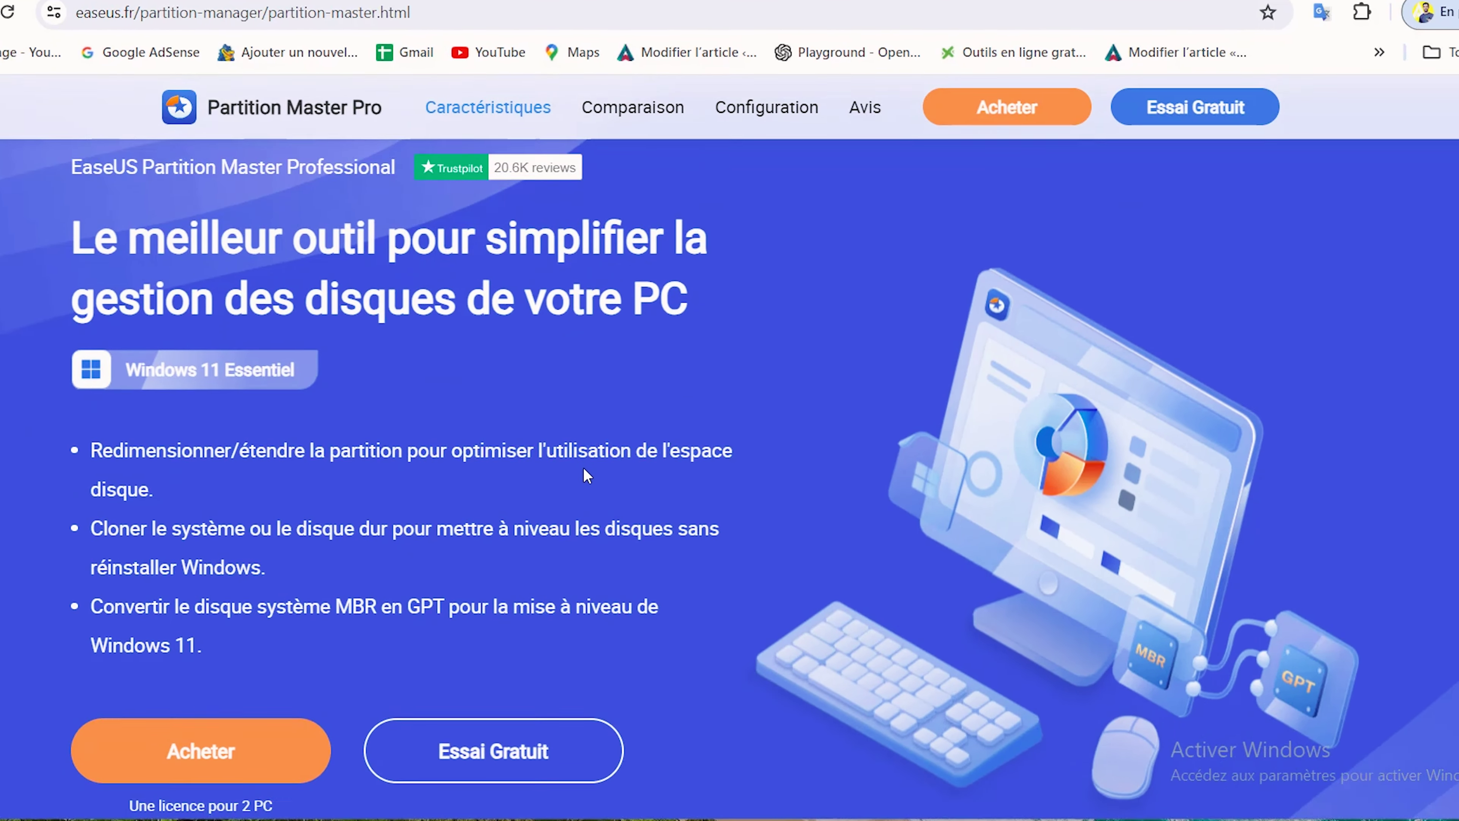
scroll(567, 463, "down", 2)
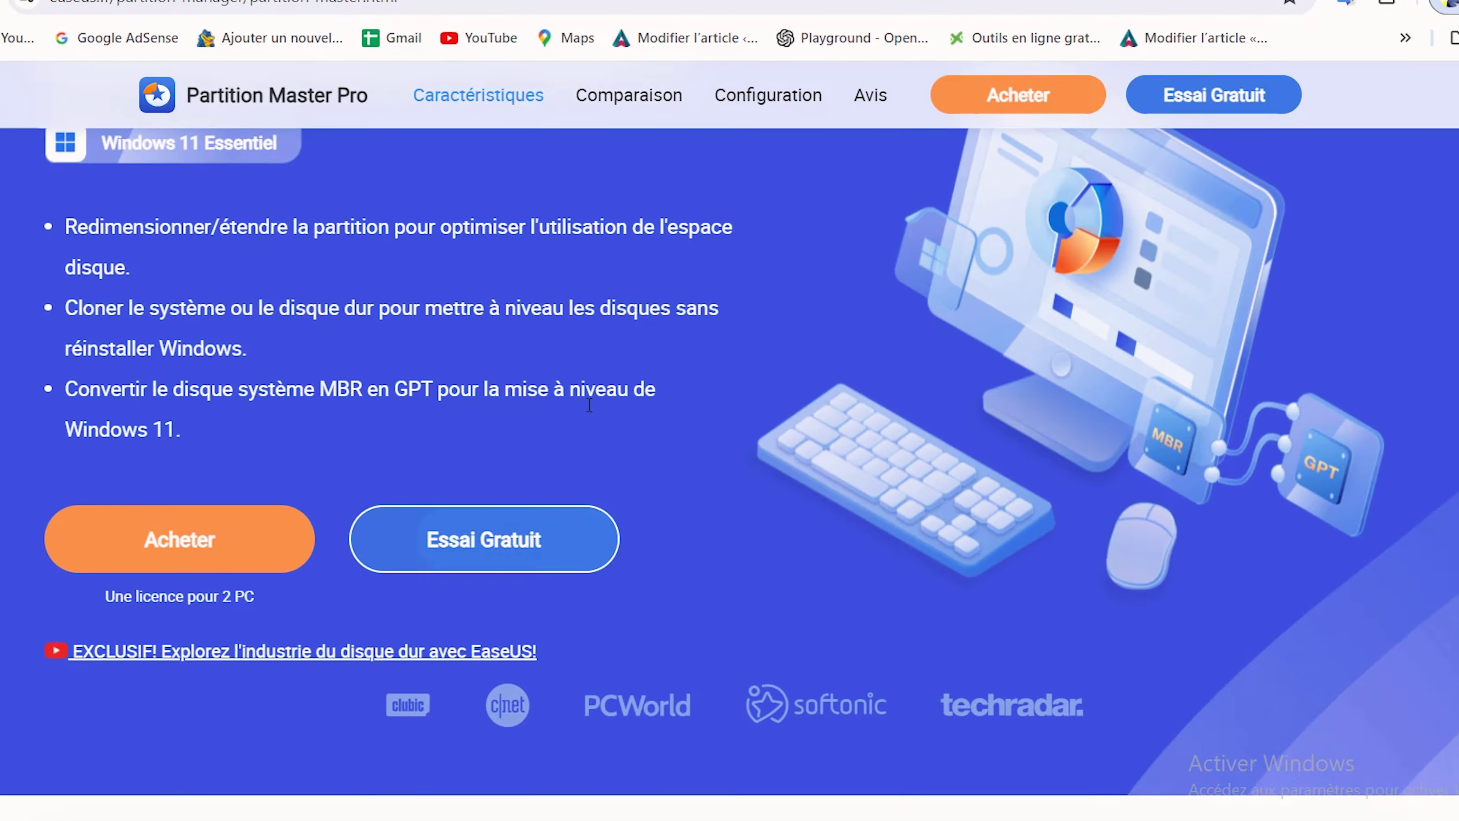
scroll(429, 499, "down", 5)
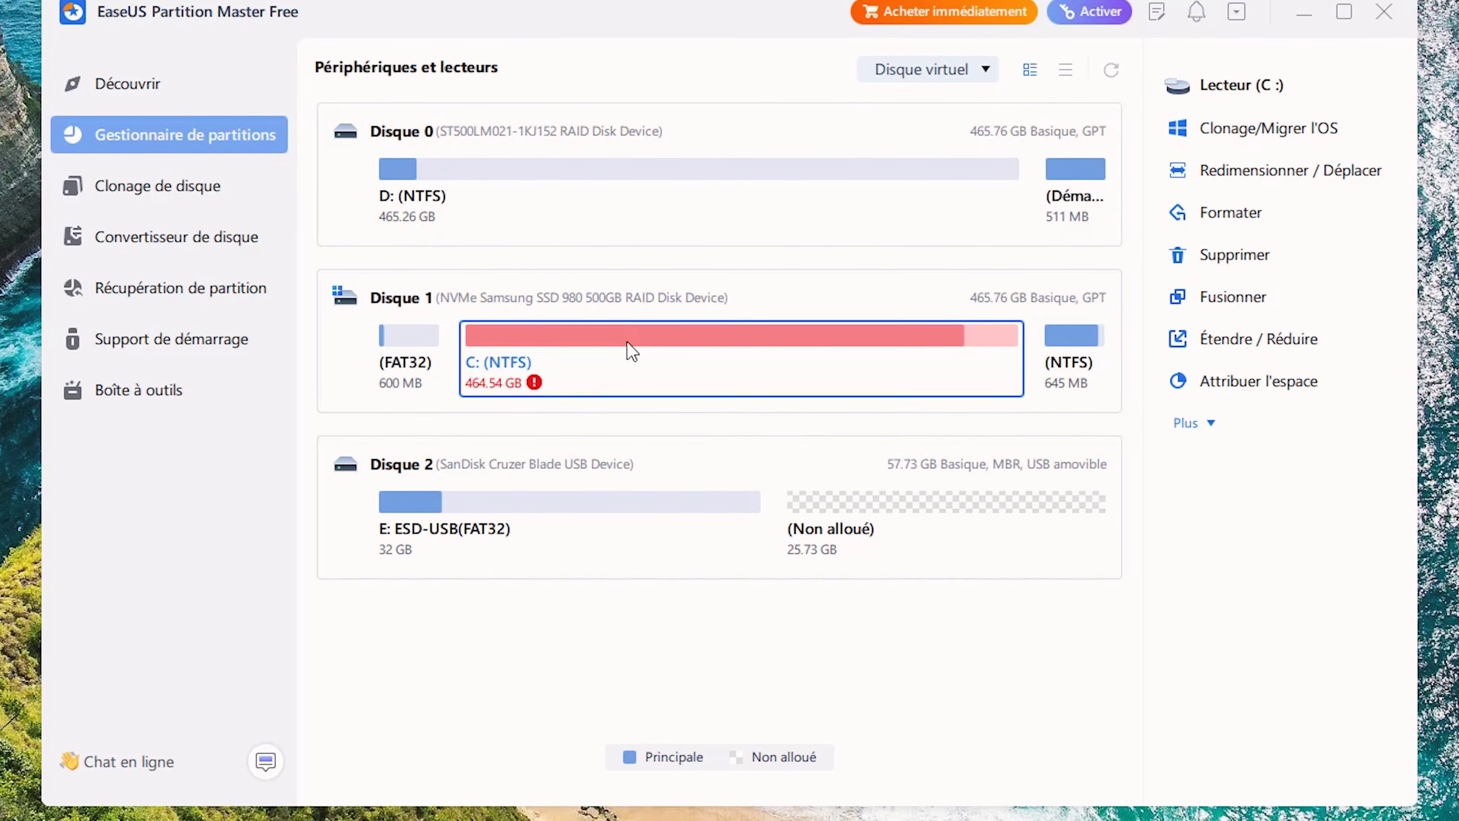
- In EaseUS Partition Master, run the advanced file system check on the C: partition
right_click(630, 345)
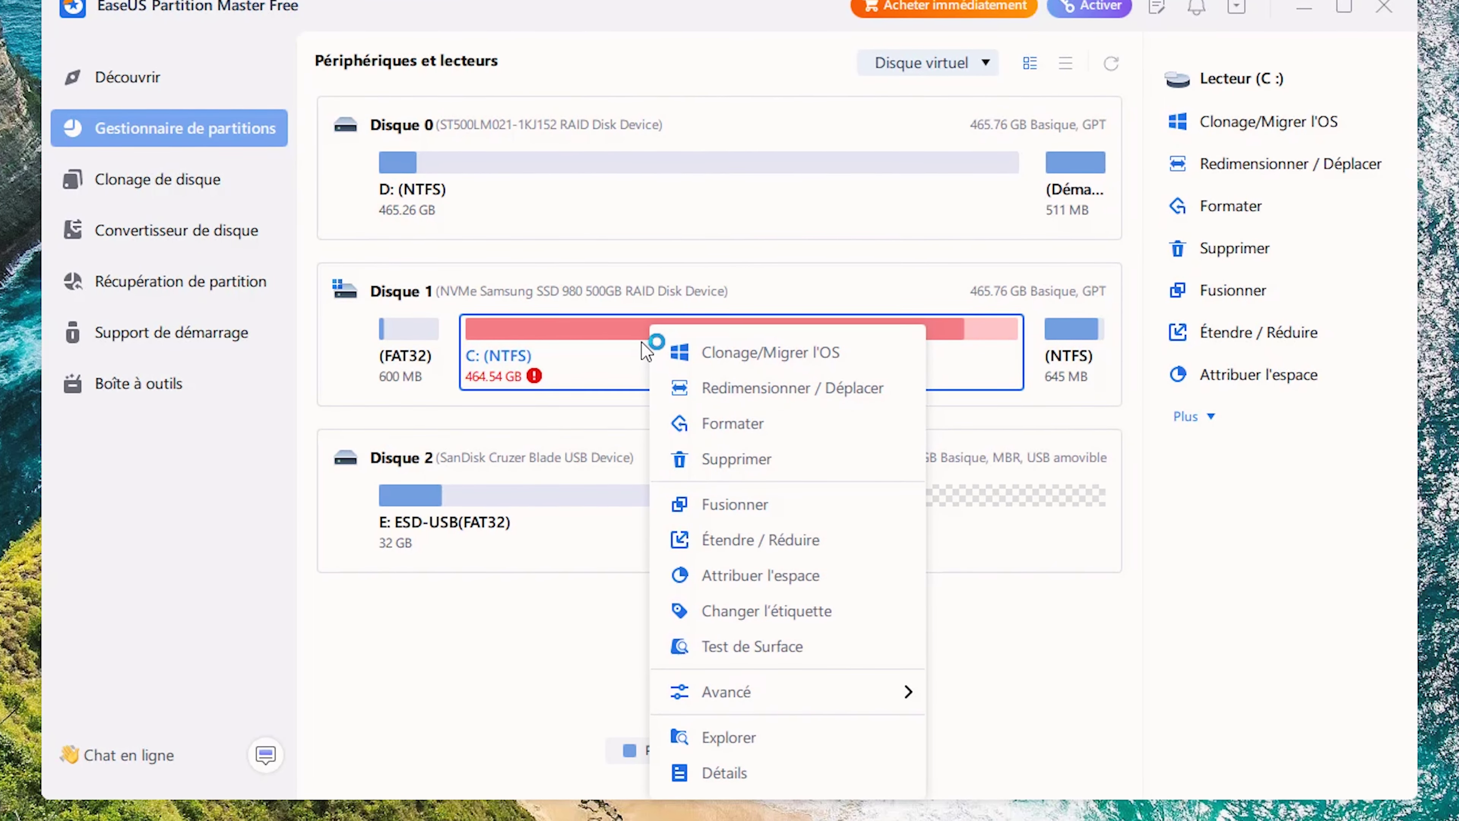
mouse_move(905, 690)
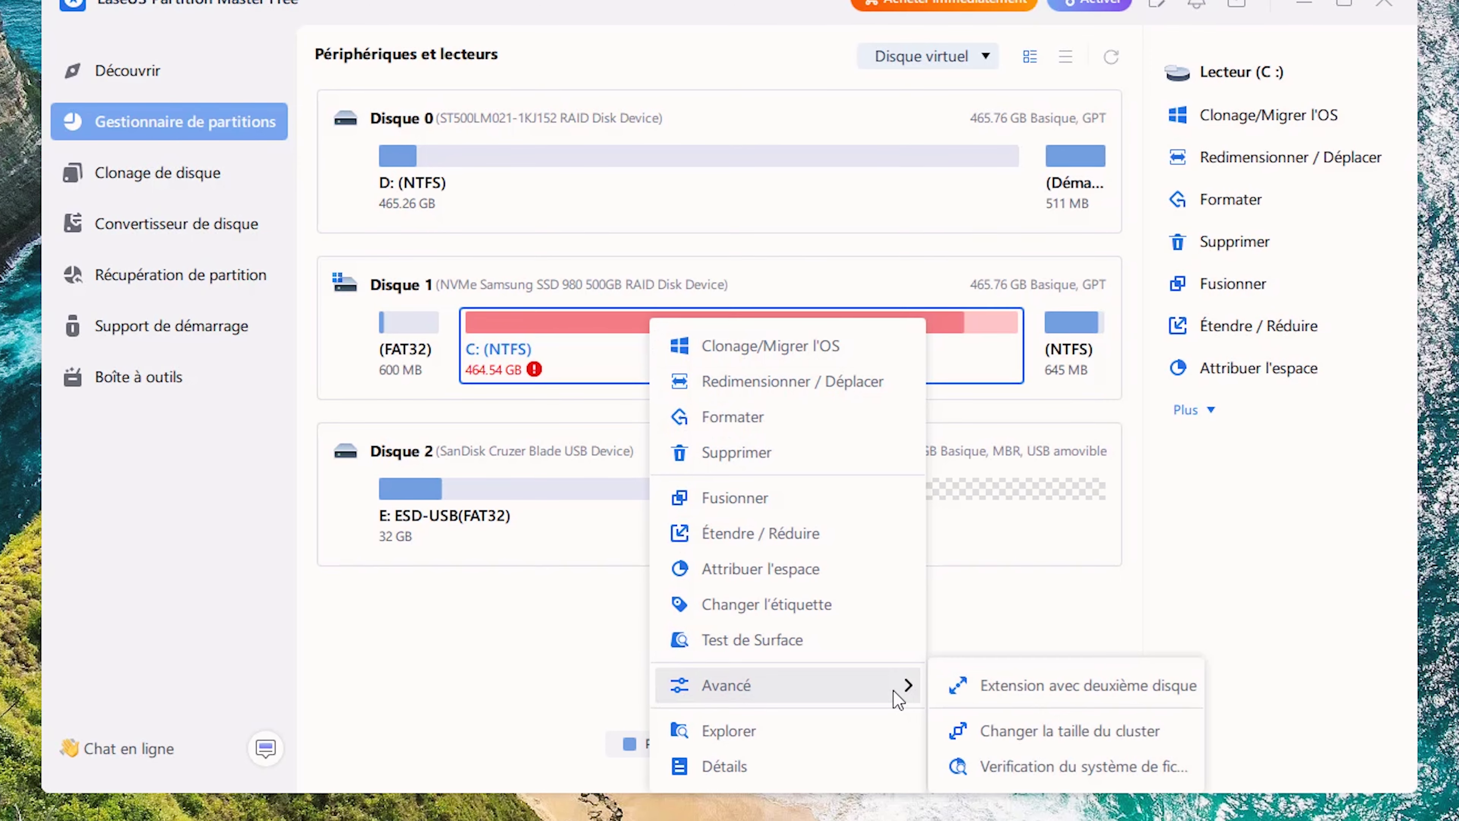
left_click(1034, 766)
left_click(742, 473)
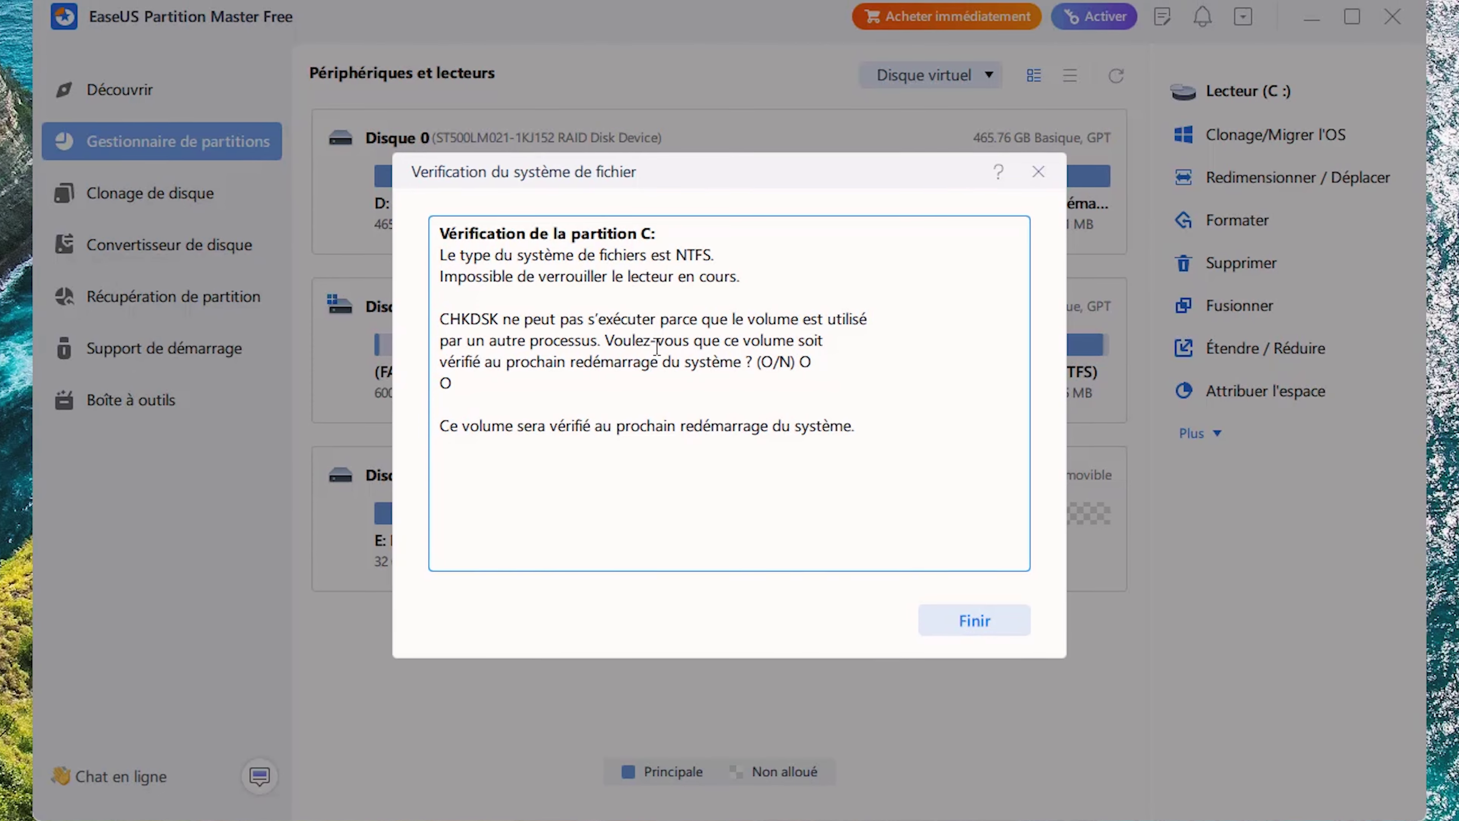
- Finish the file system check and exit the partition manager, dismissing the discount offer
left_click(986, 621)
left_click(913, 510)
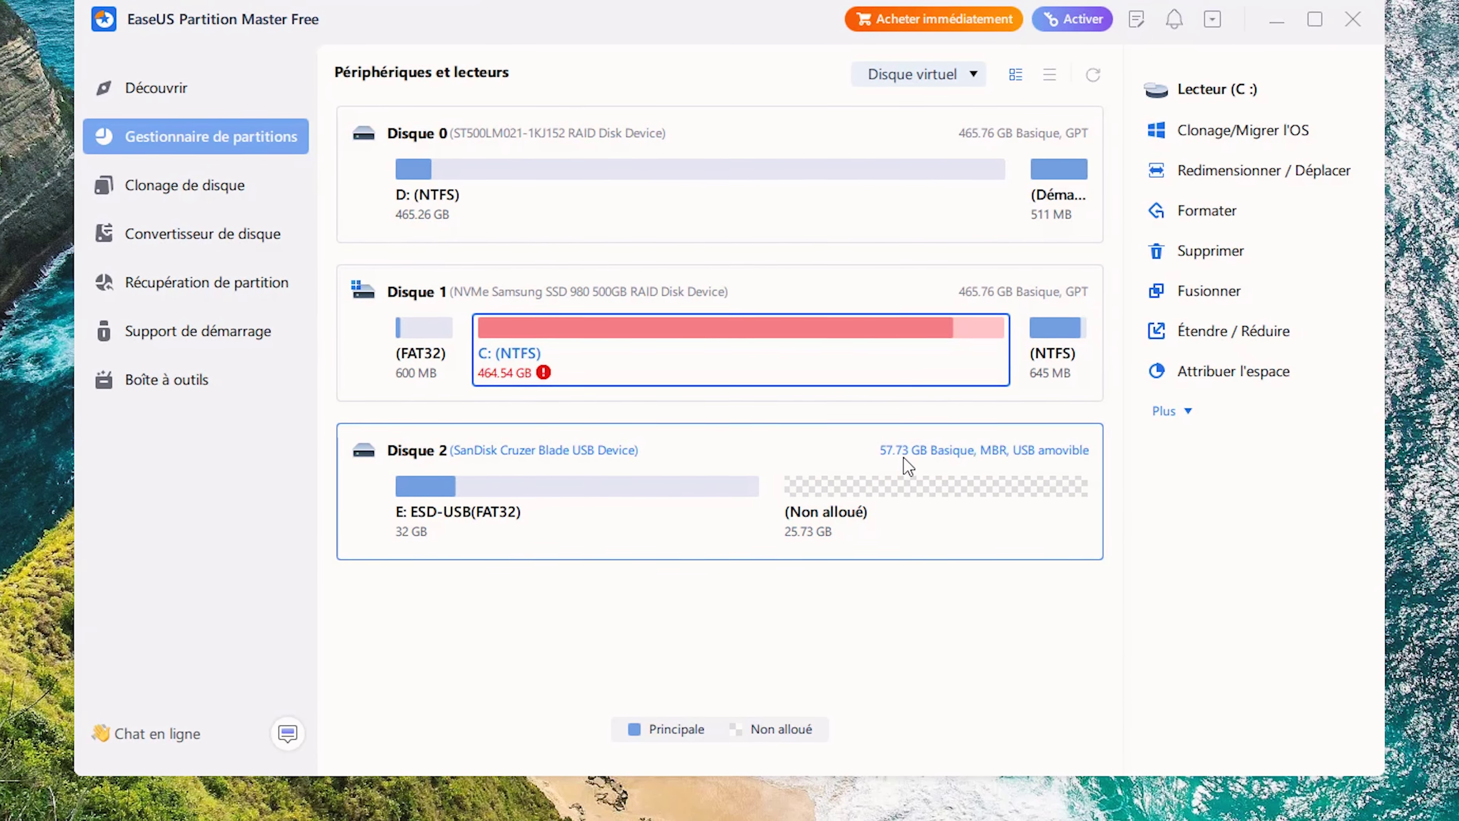
left_click(1326, 35)
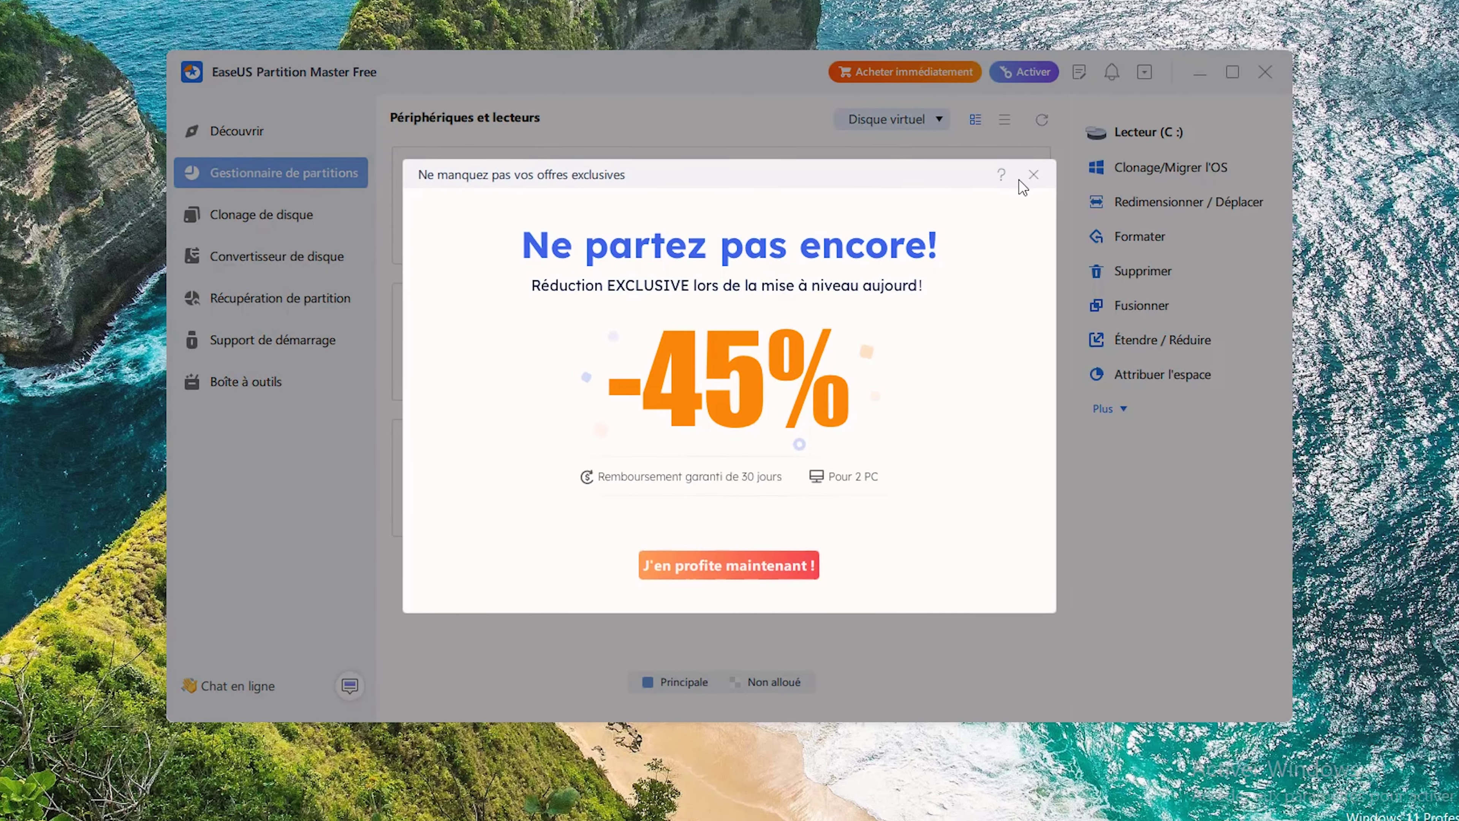
left_click(1032, 175)
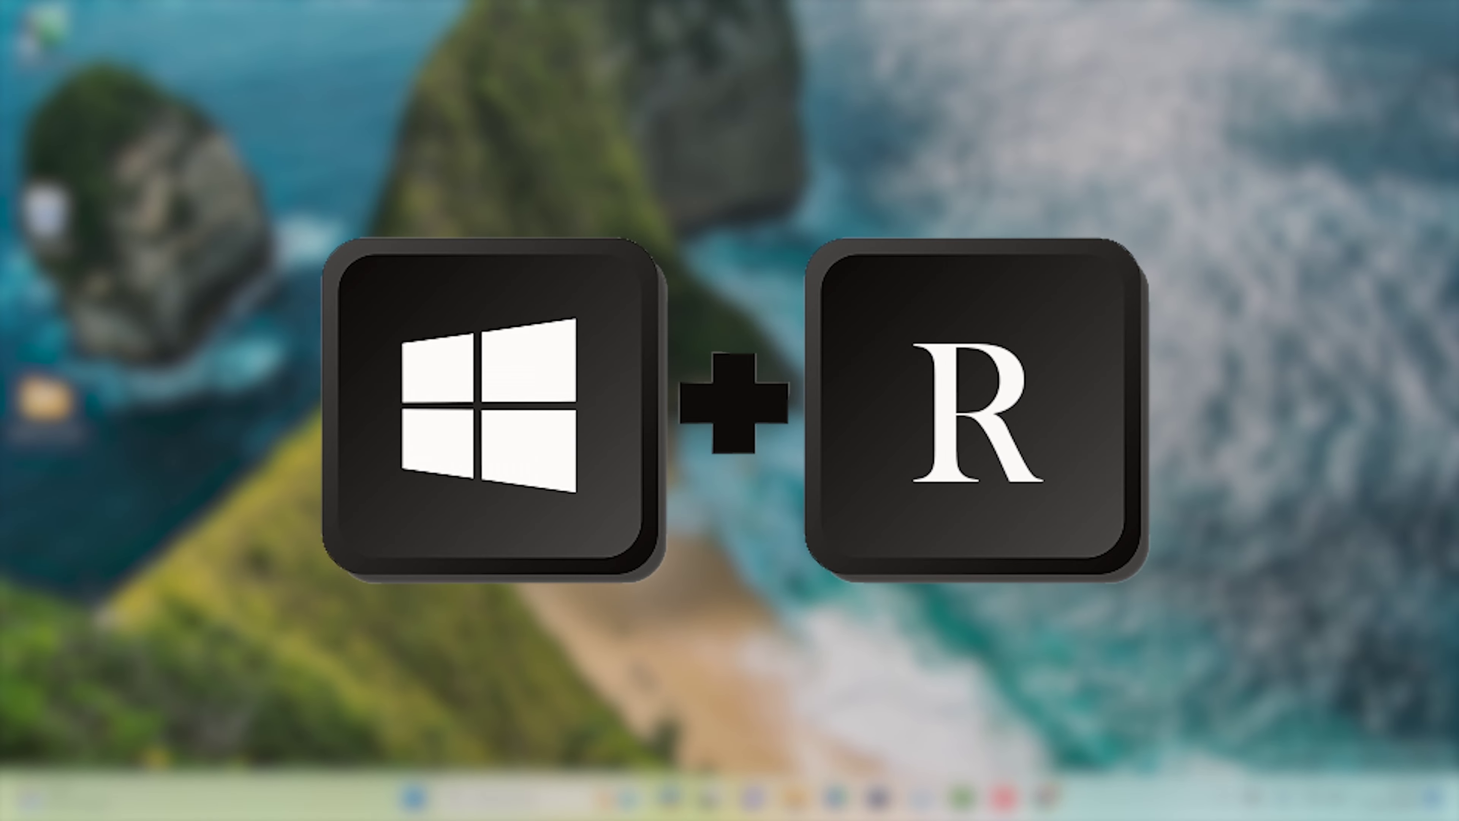
- Launch the Windows drive optimization tool by running dfrgui
key("super")
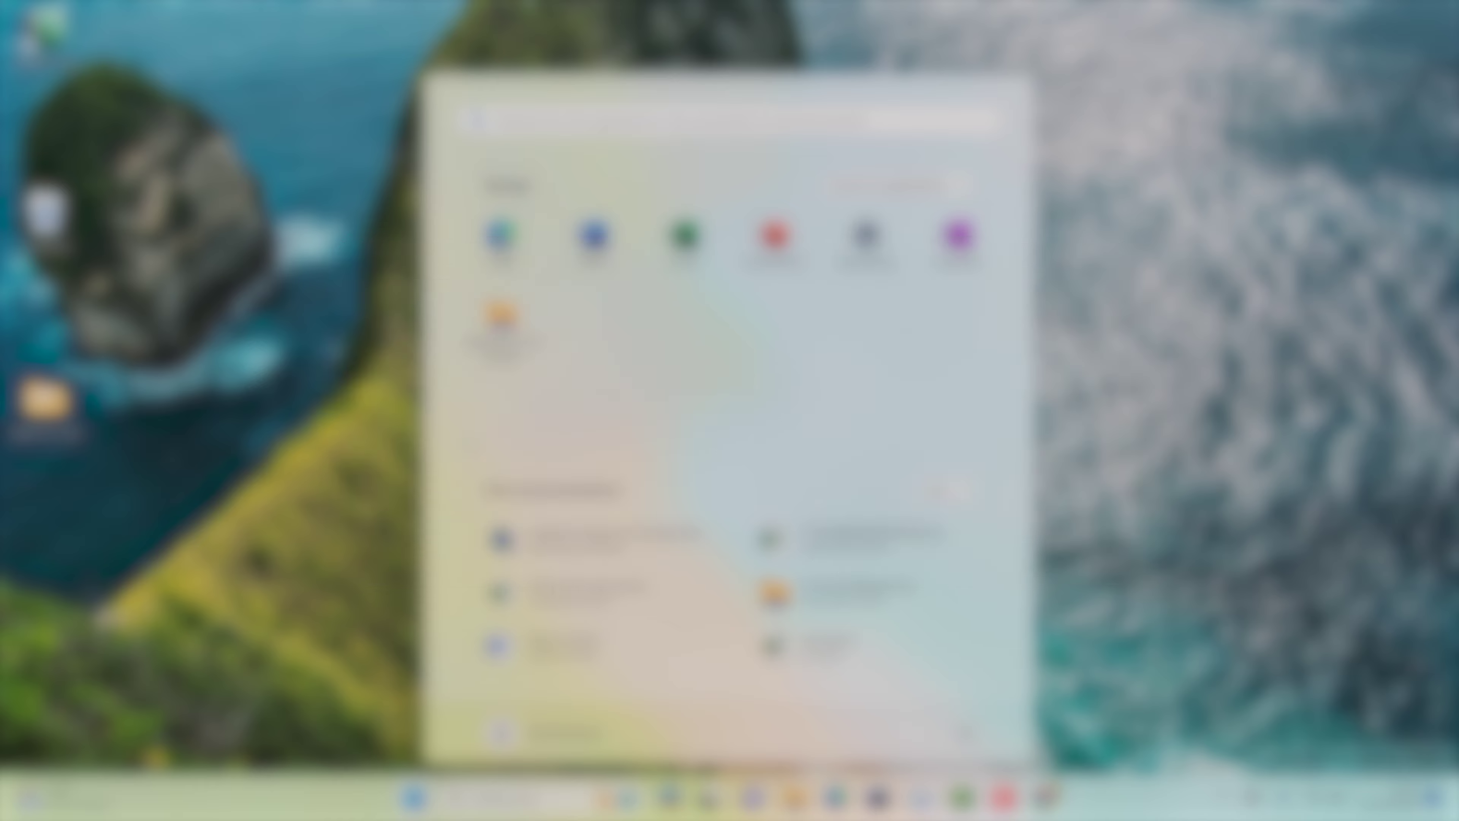
key("super+r")
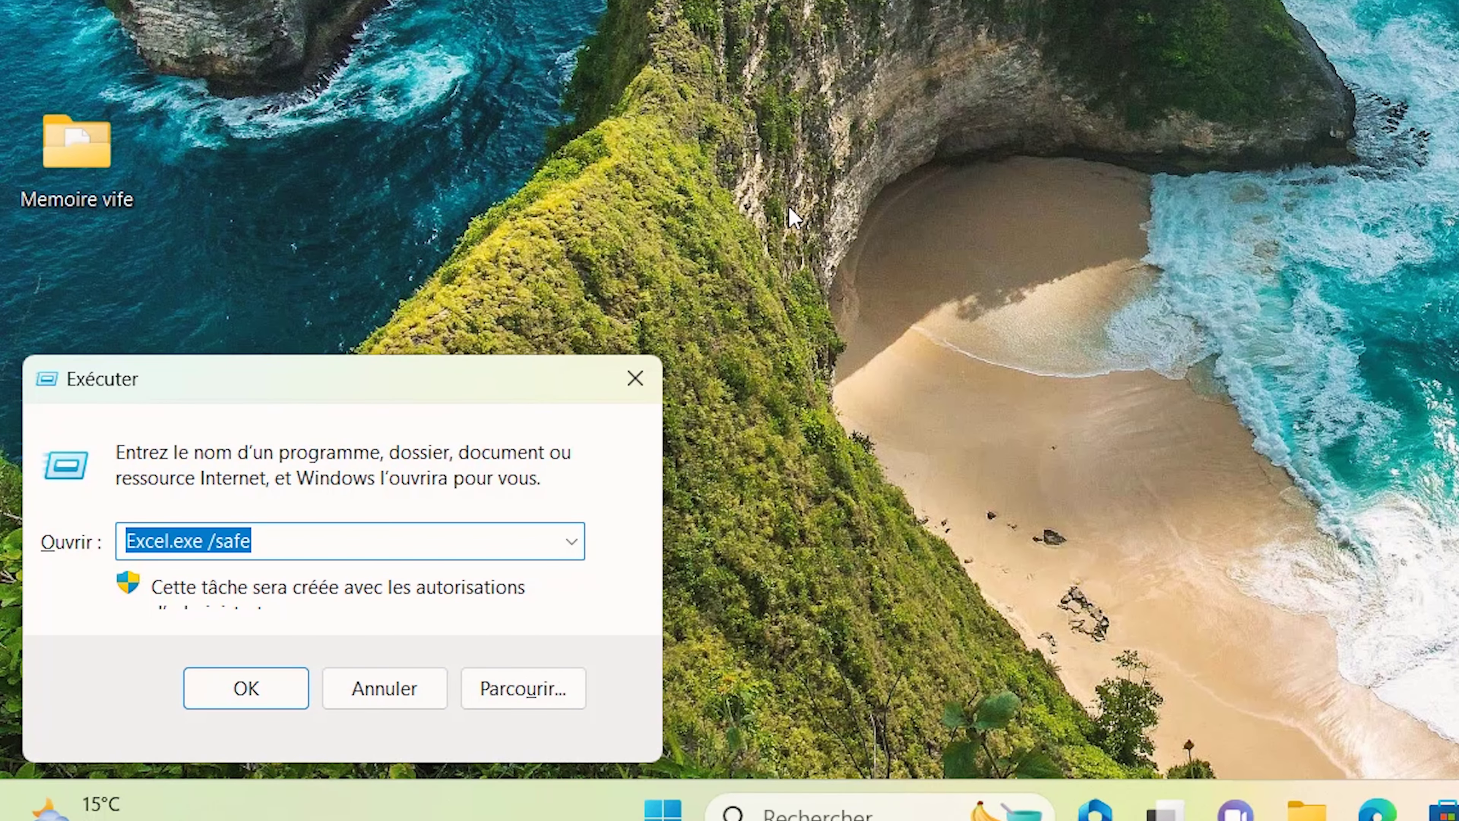
type("dfrgui")
left_click(231, 689)
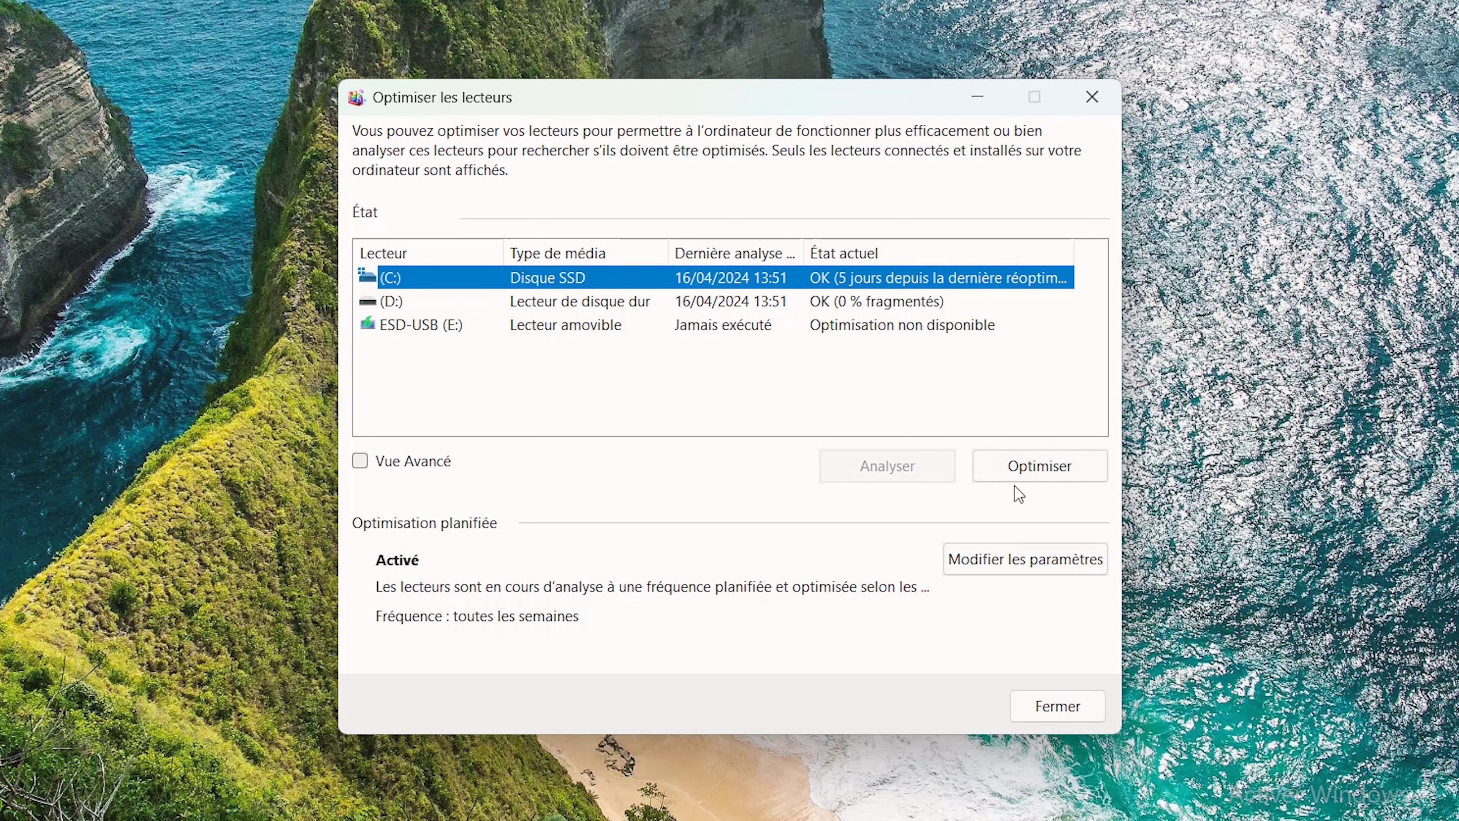
- Optimize the C: SSD drive and close the optimization tool
left_click(1021, 470)
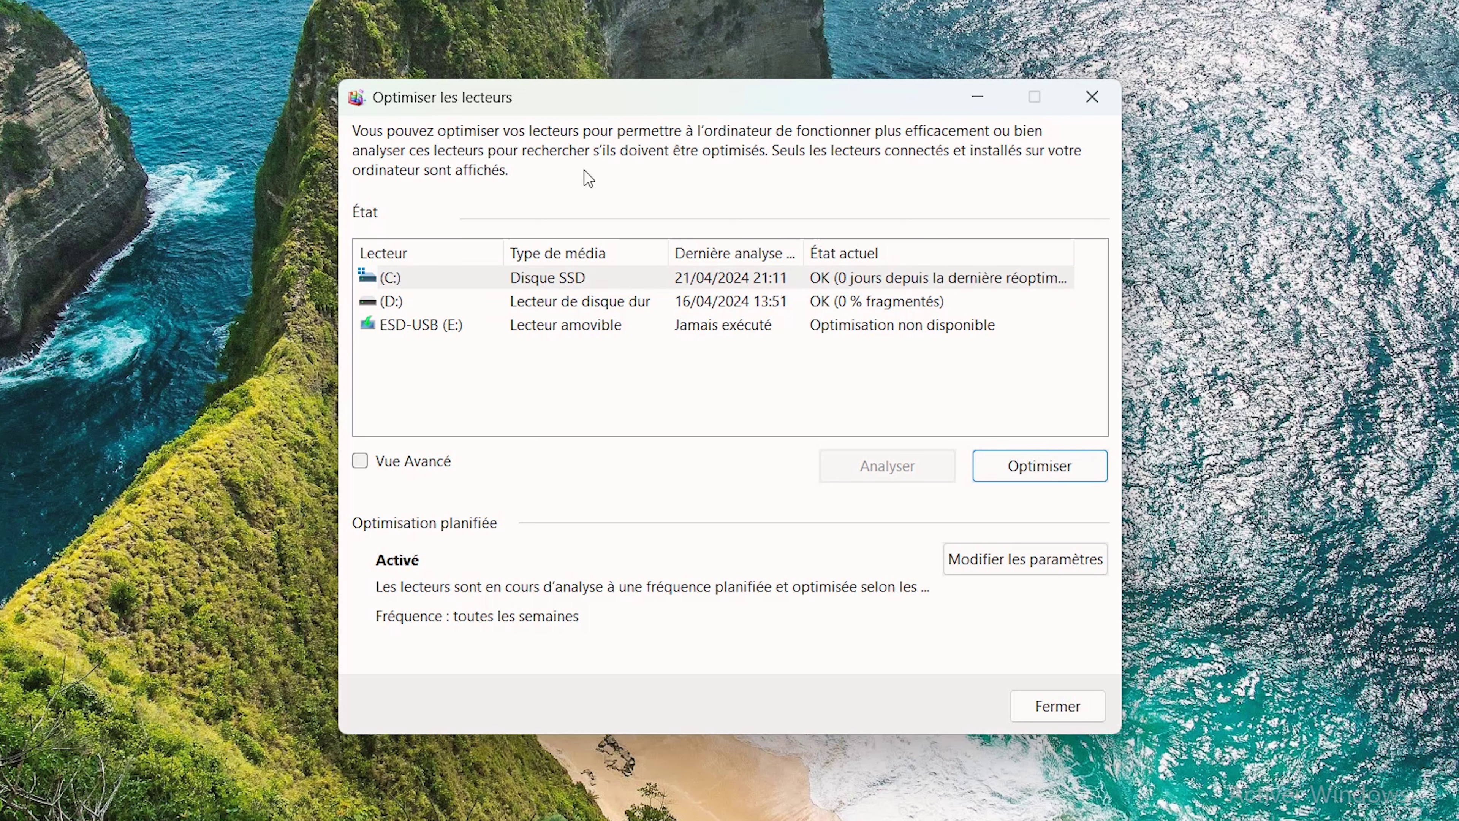
left_click(1082, 101)
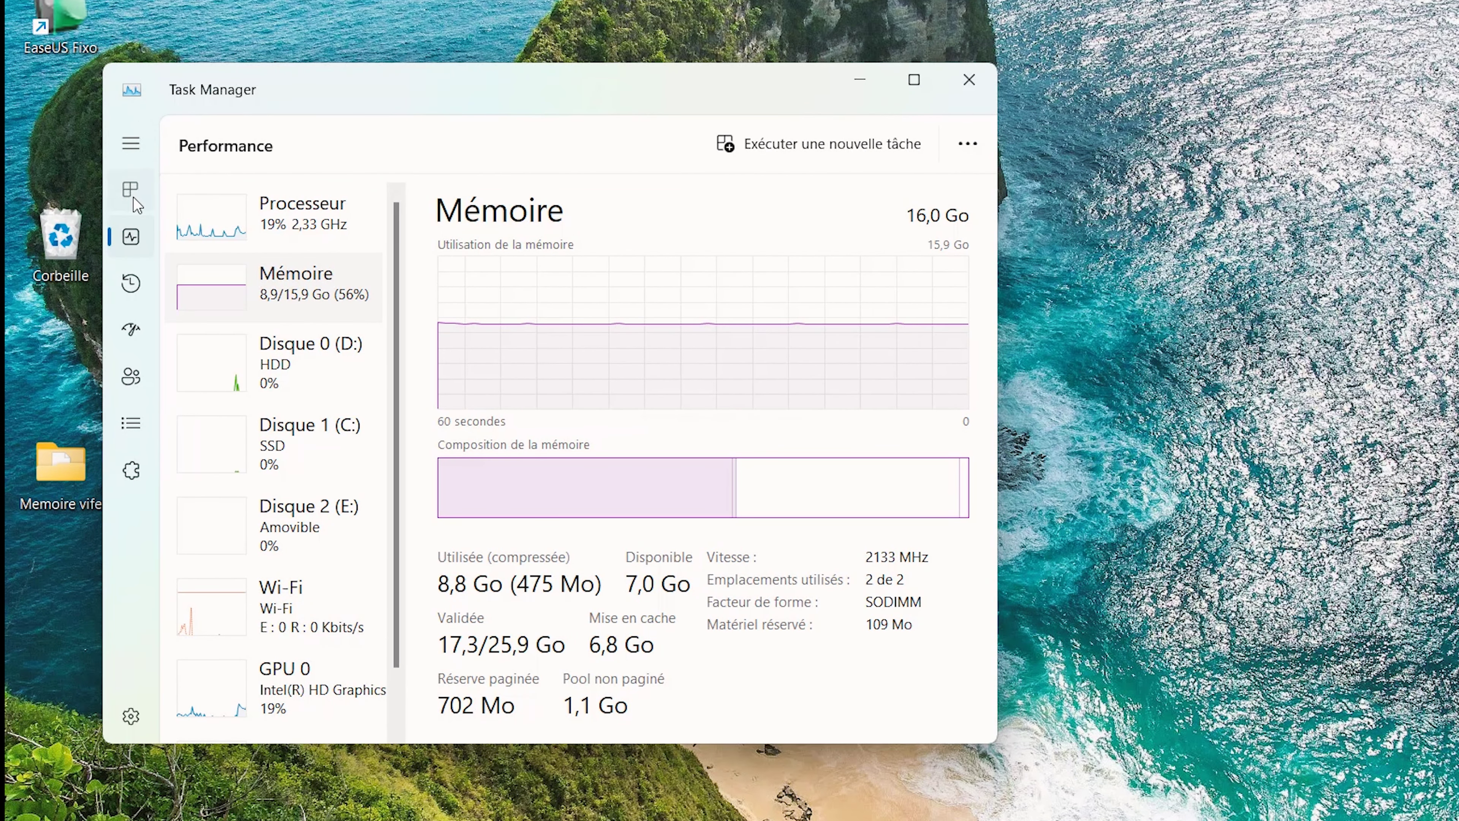
- In Task Manager, show the running processes and end the Microsoft Teams task
left_click(124, 186)
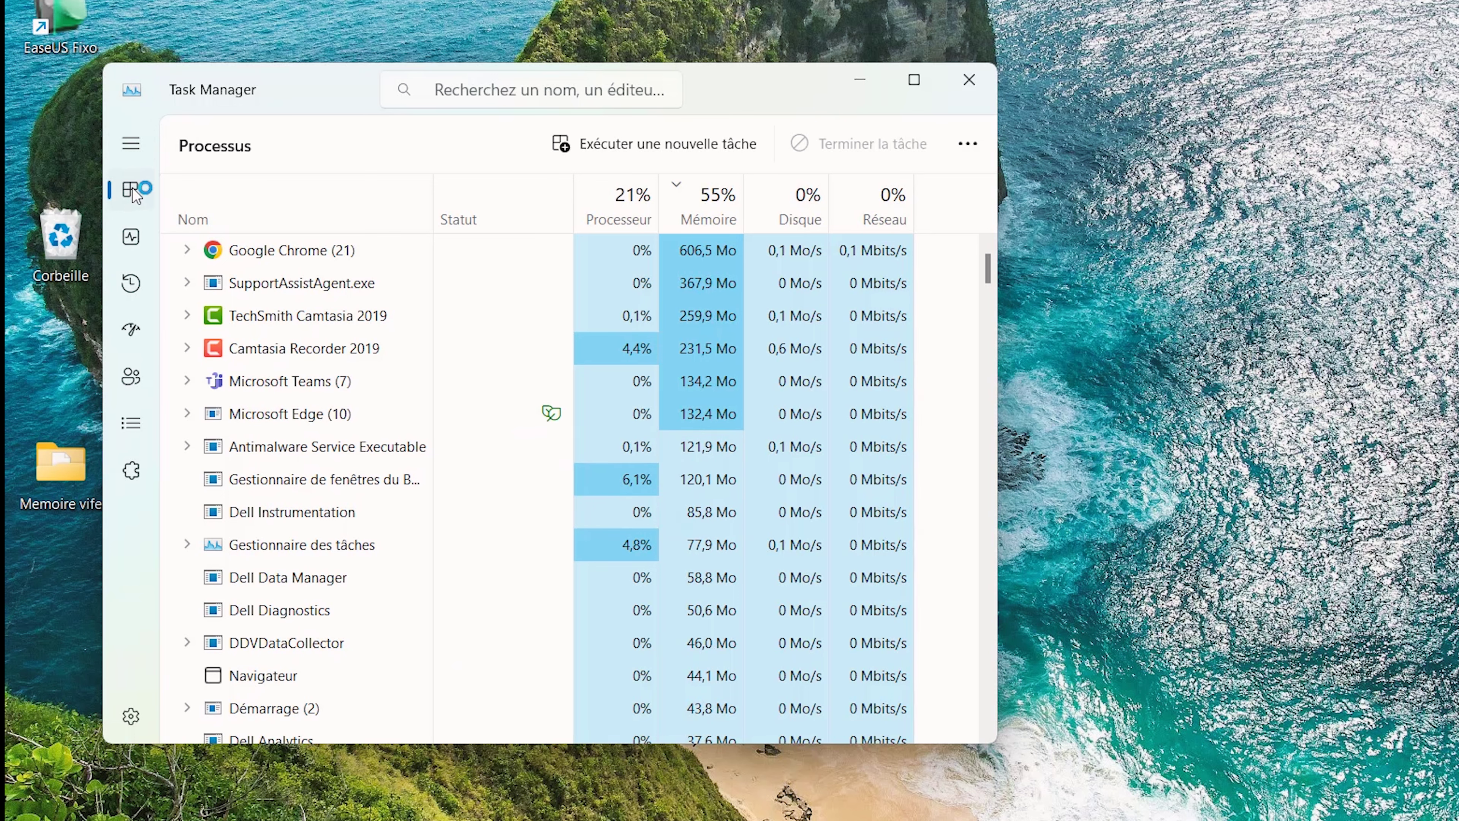
key("ctrl+Tab")
left_click(132, 197)
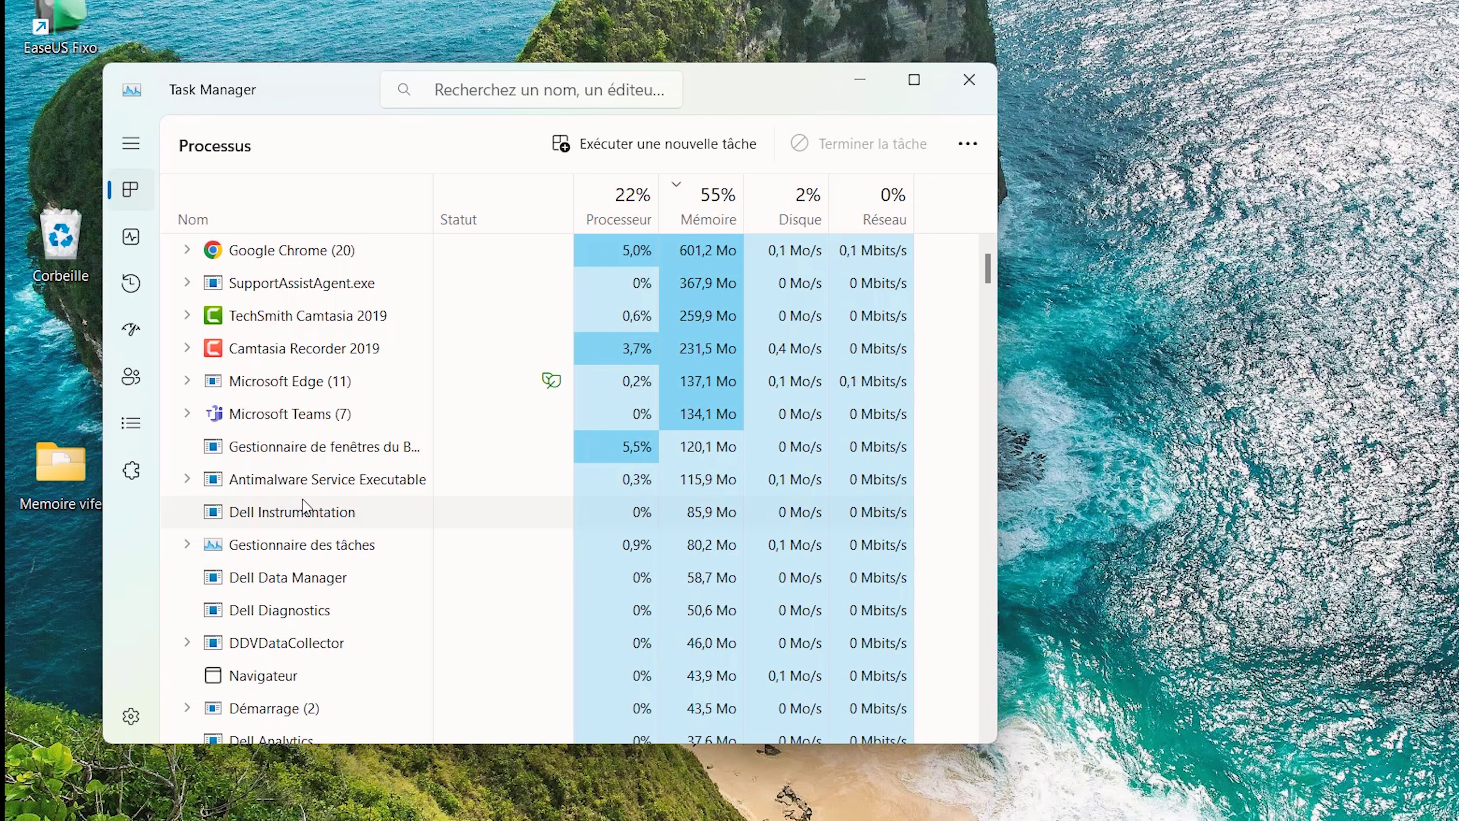
scroll(333, 374, "down", 1)
left_click(301, 362)
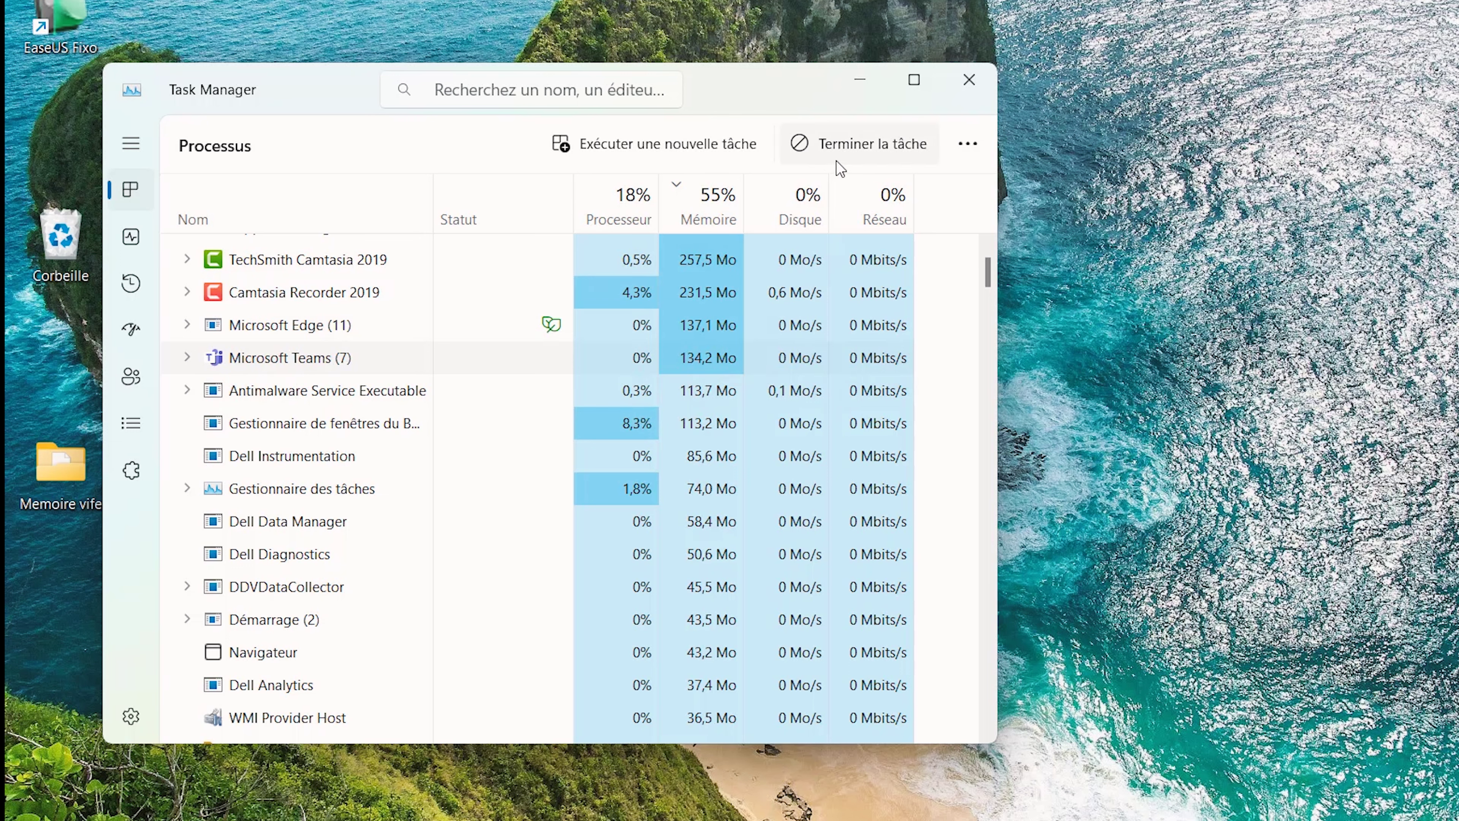
left_click(869, 153)
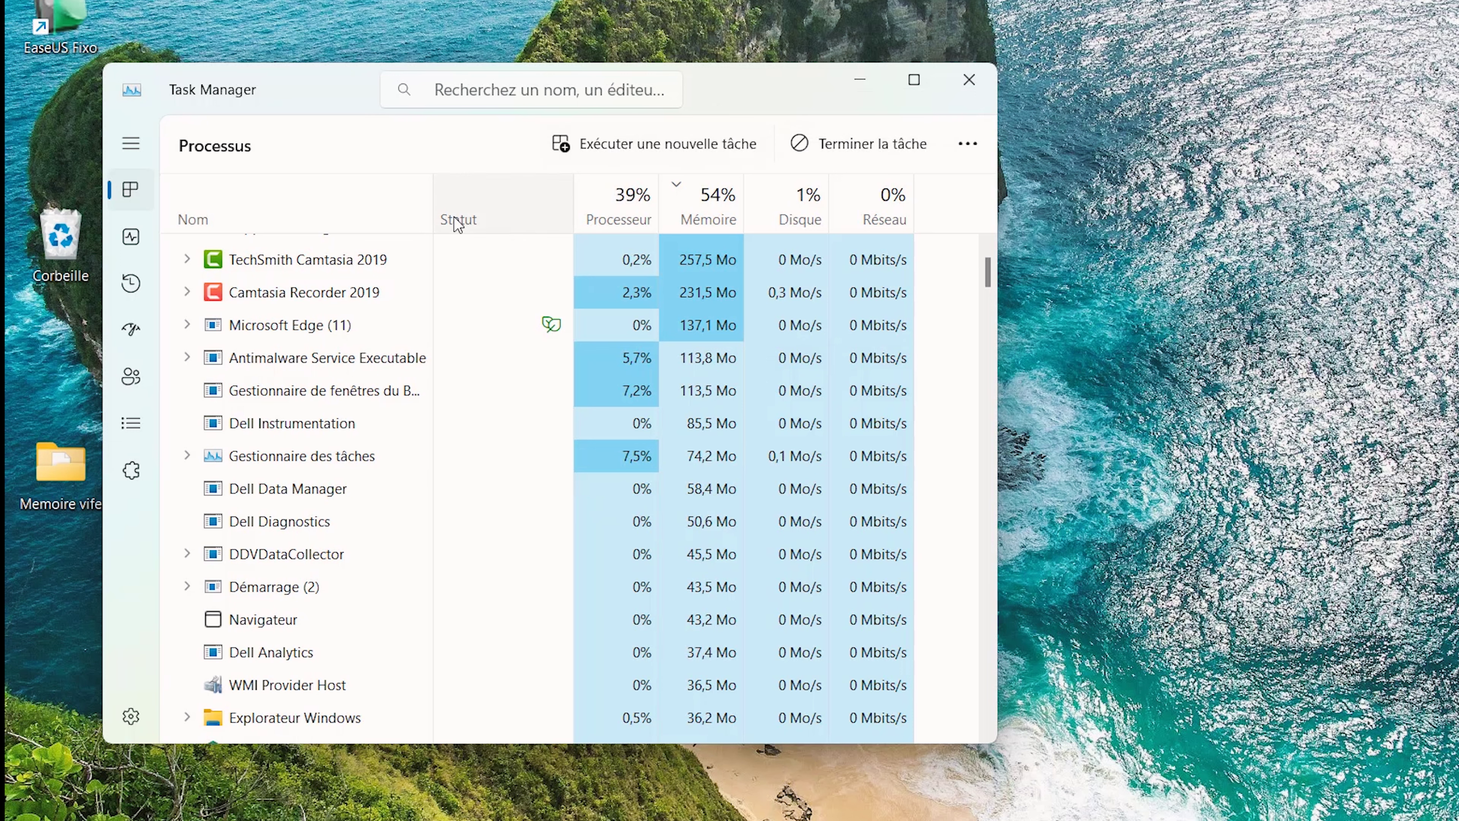
left_click(419, 323)
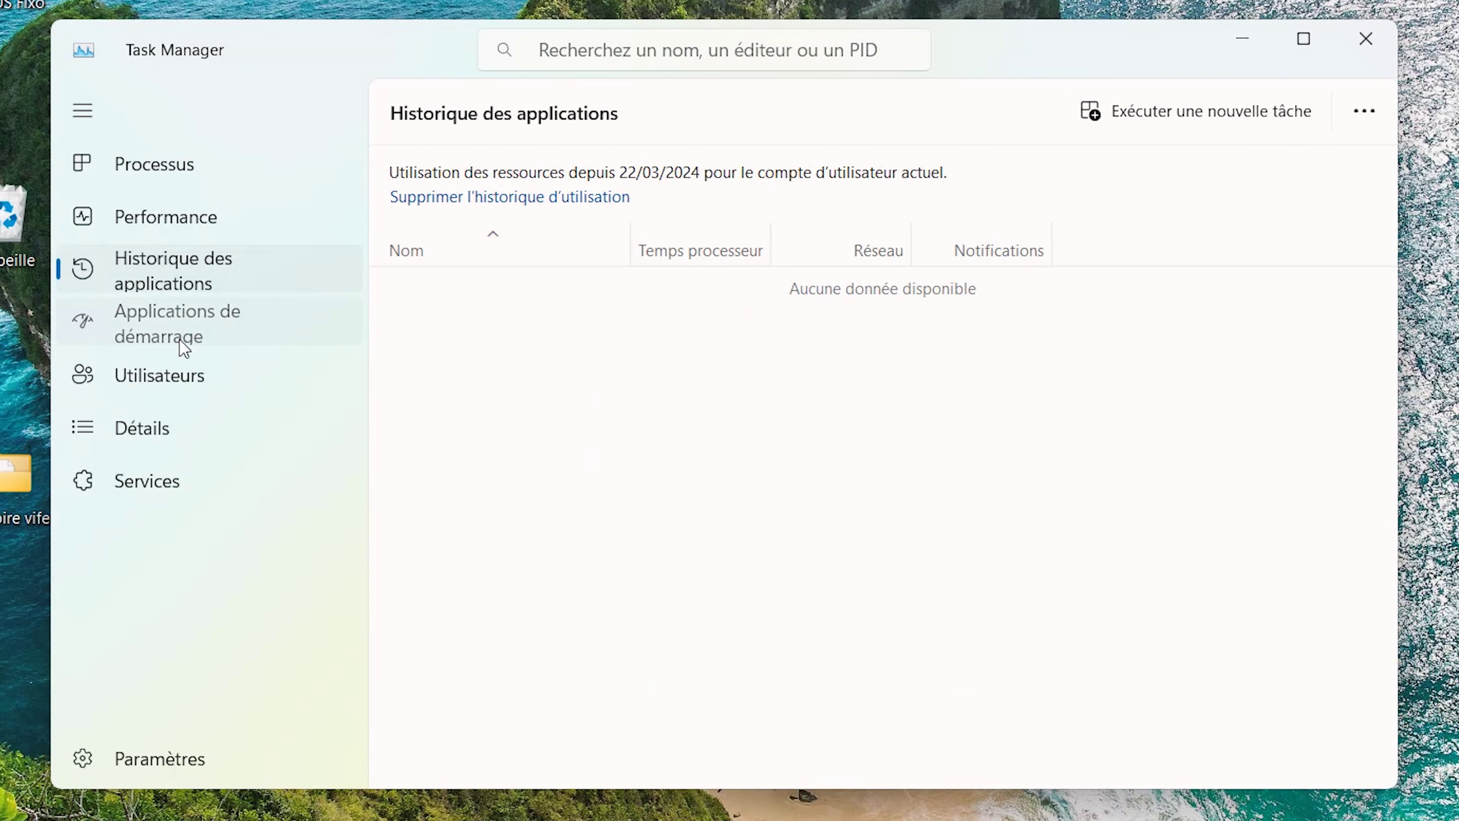
- Show the startup applications and examine the status and startup impact of the listed programs
left_click(167, 325)
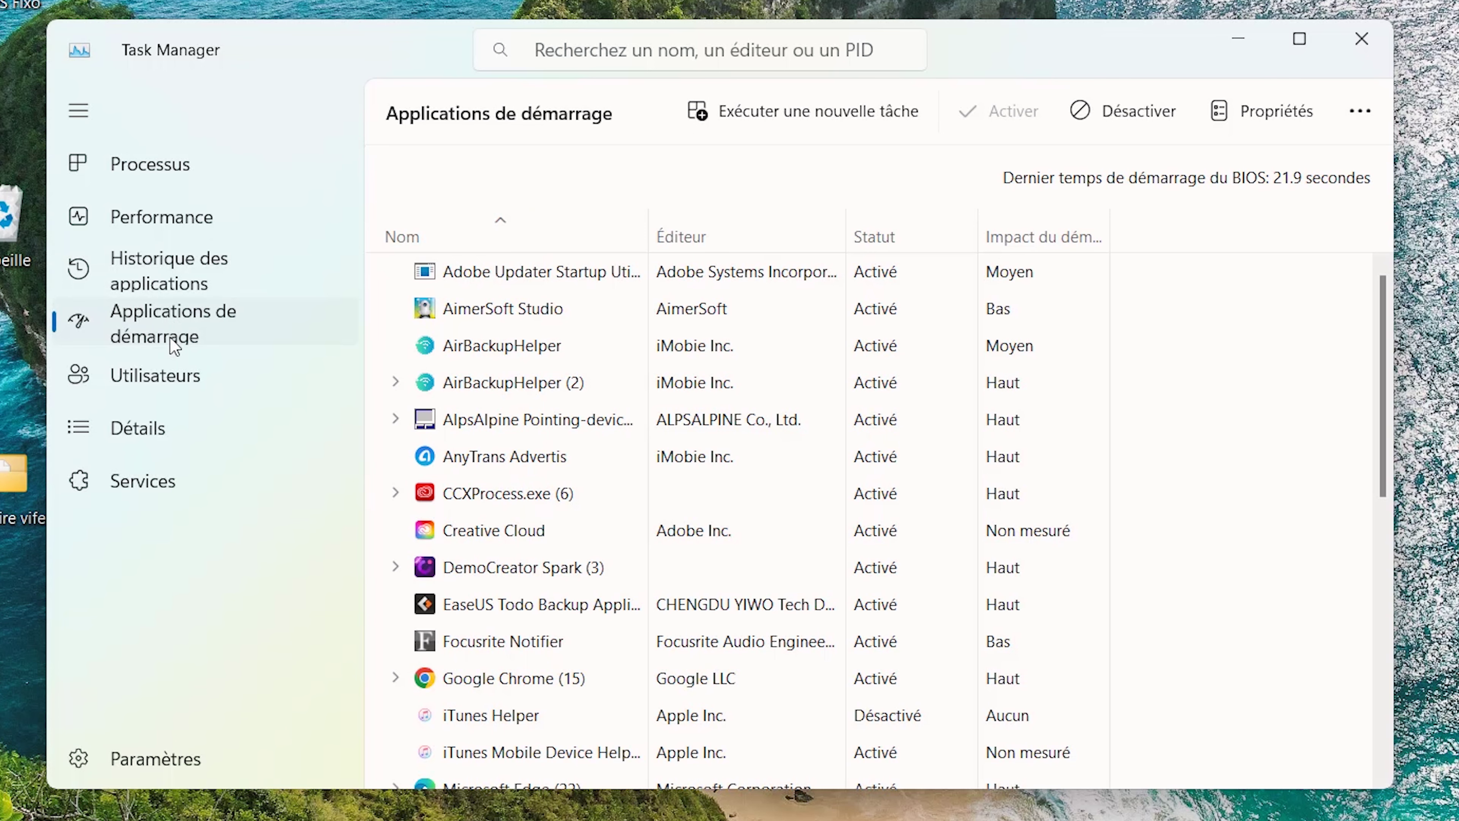
scroll(637, 460, "down", 2)
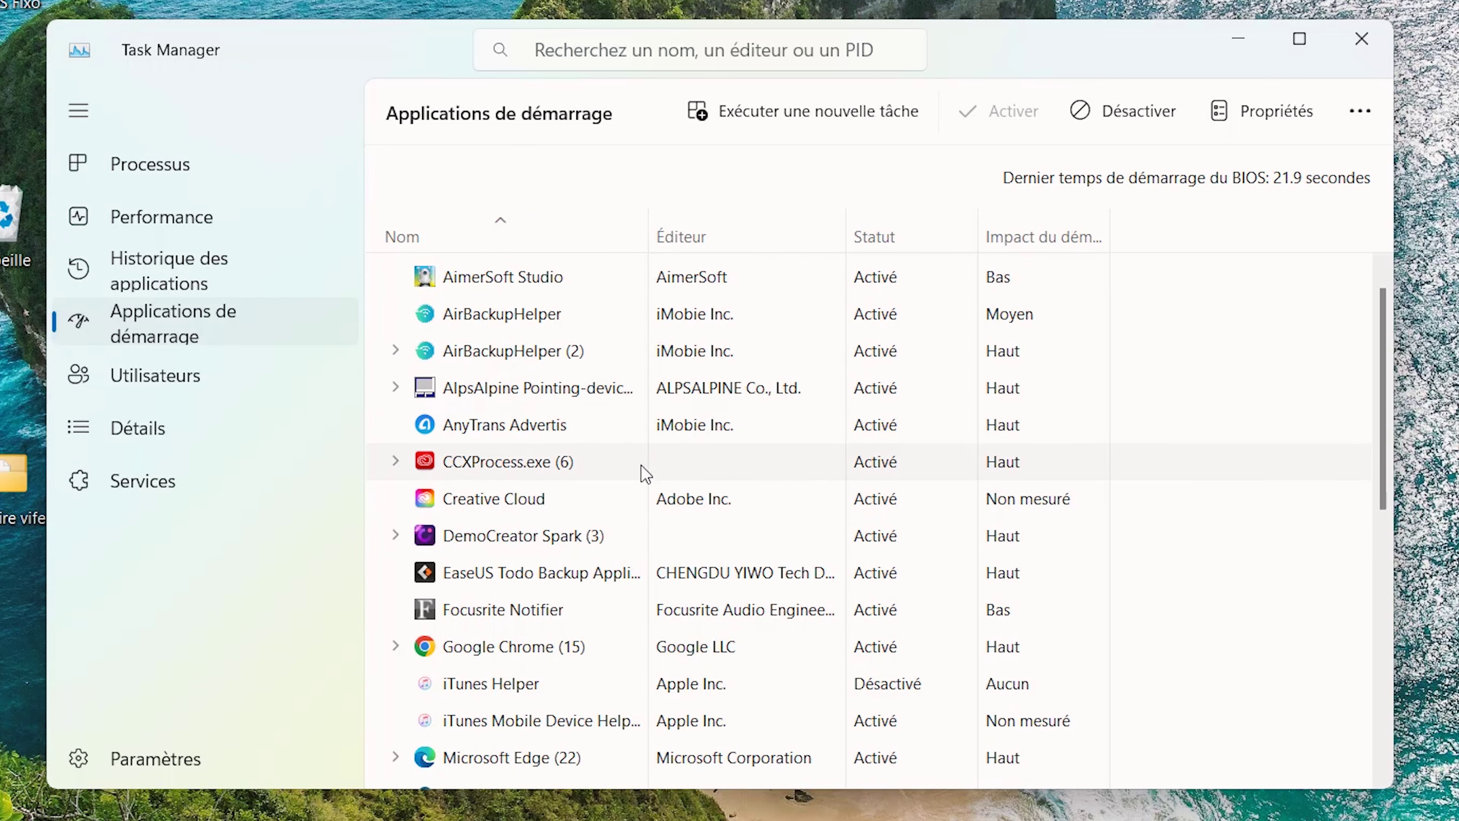
scroll(649, 556, "down", 3)
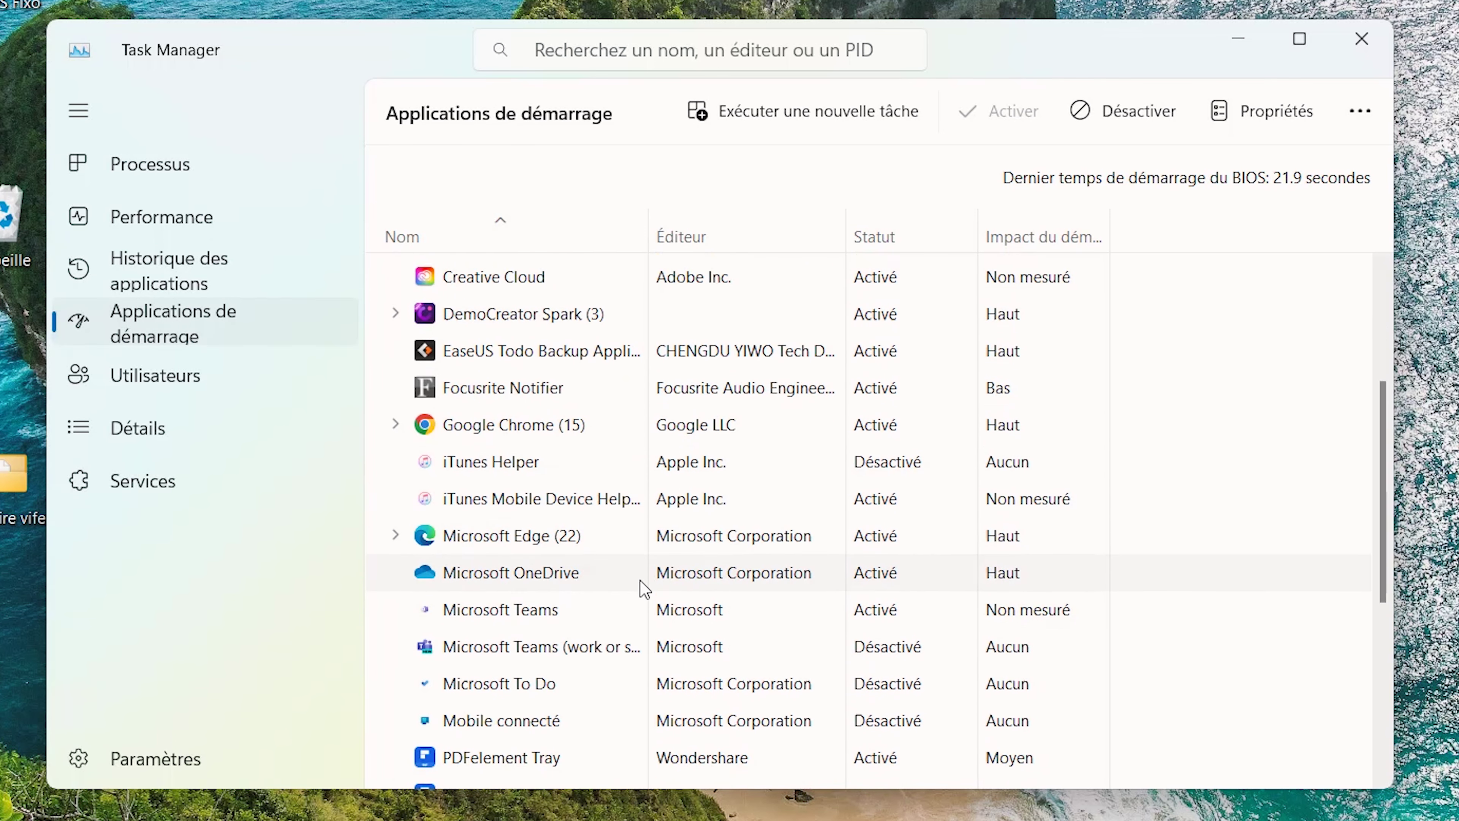
scroll(649, 641, "down", 1)
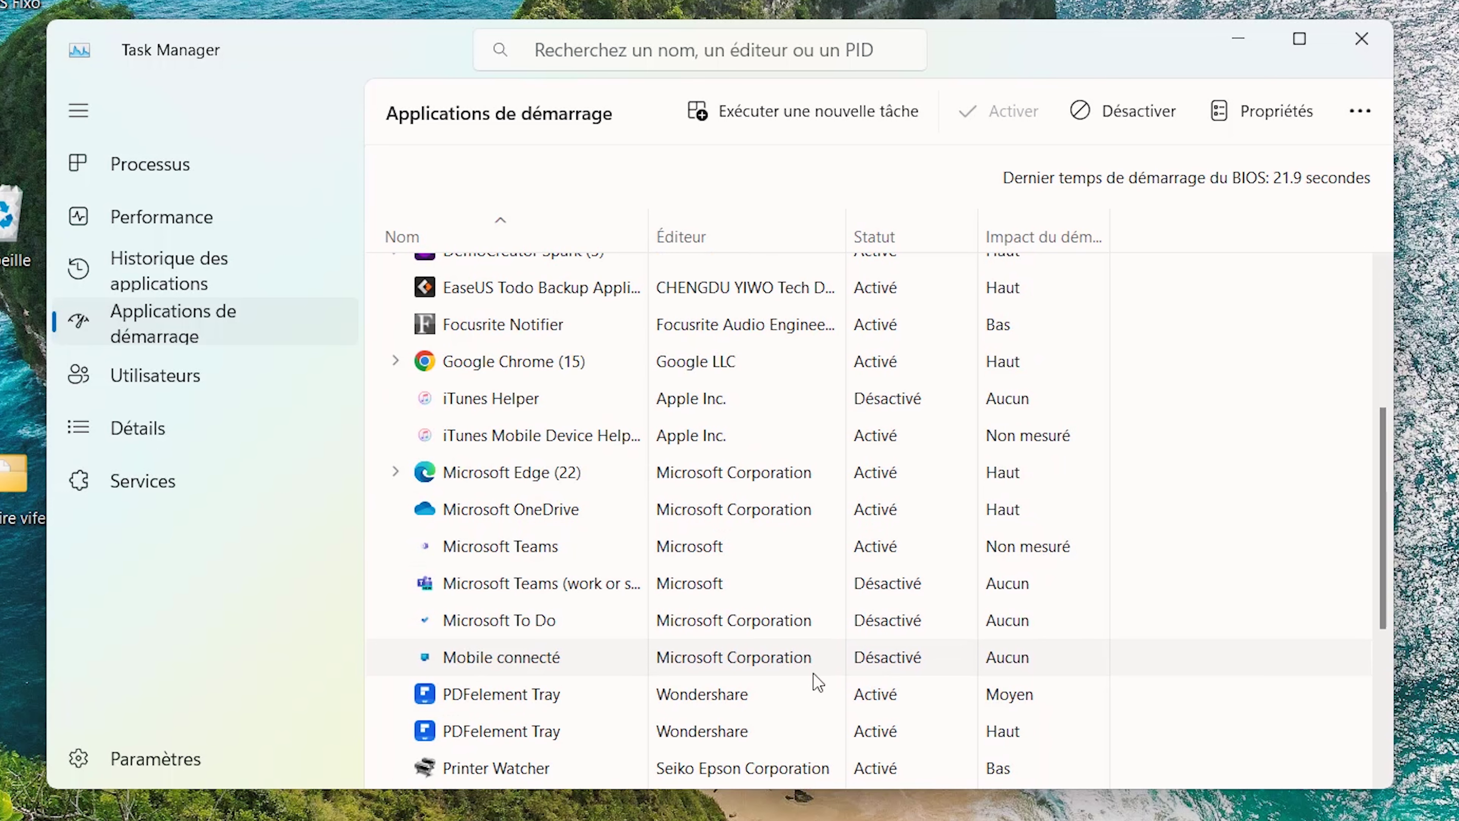
left_click_drag(1382, 583, 1373, 743)
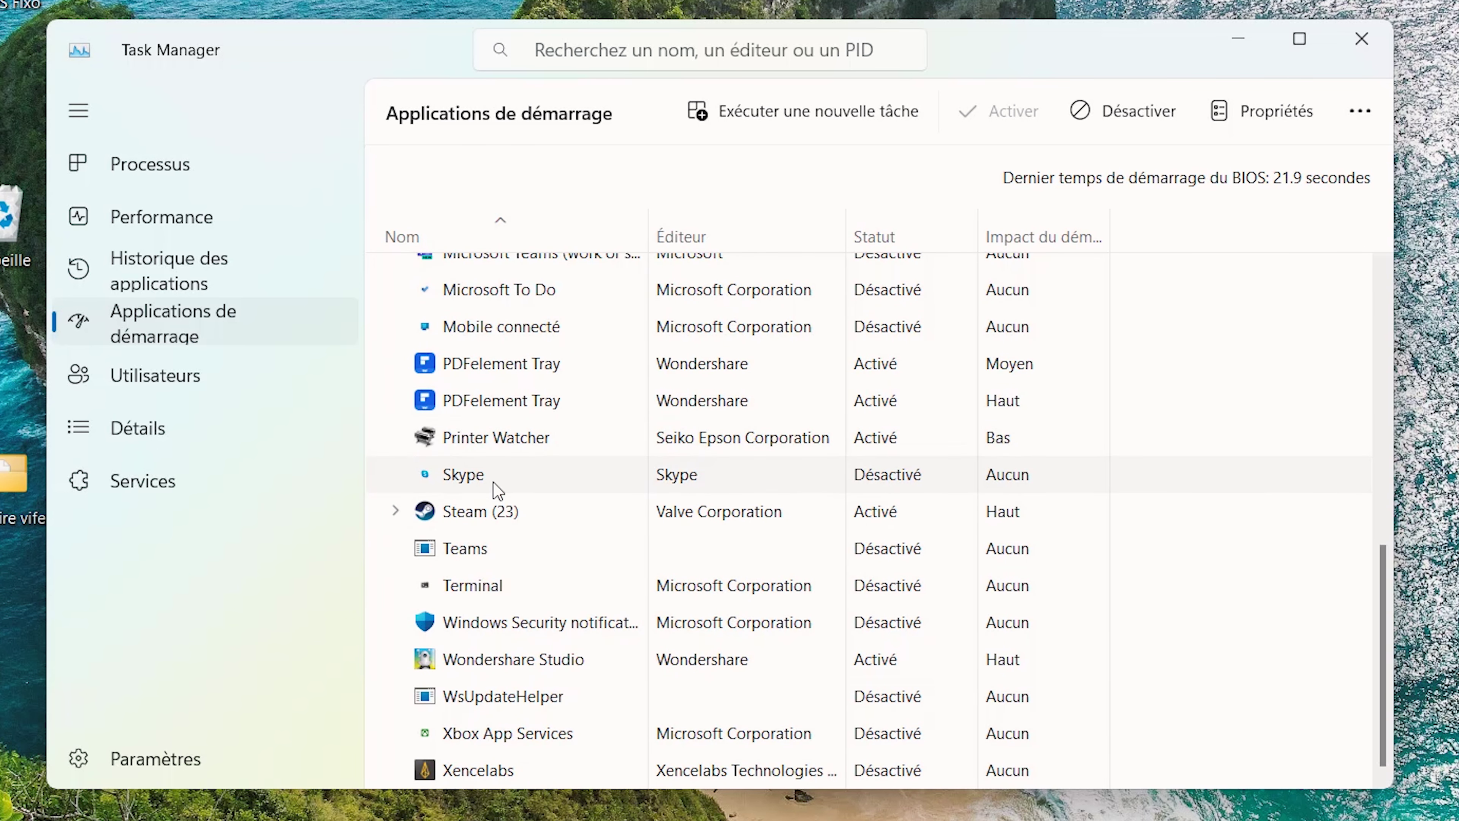